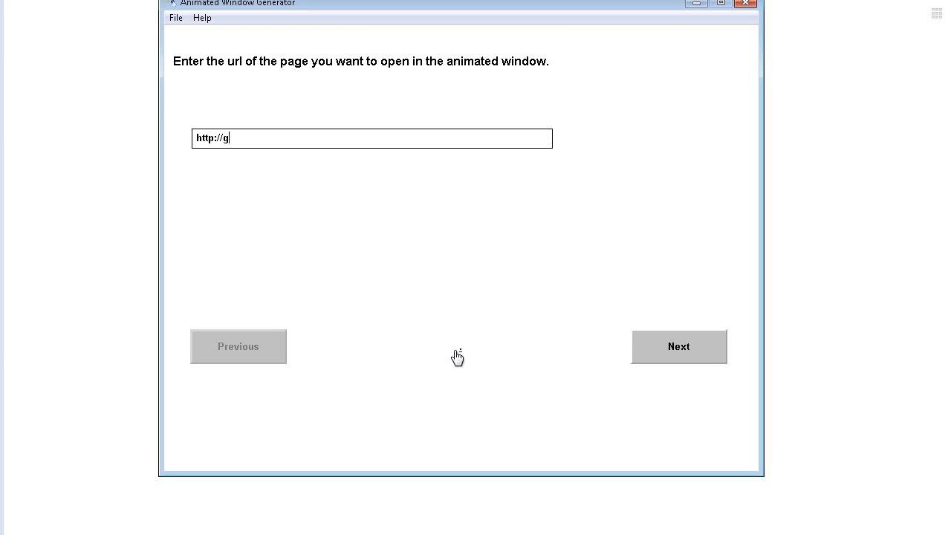
pyautogui.write('oogle.com')
pyautogui.click(658, 347)
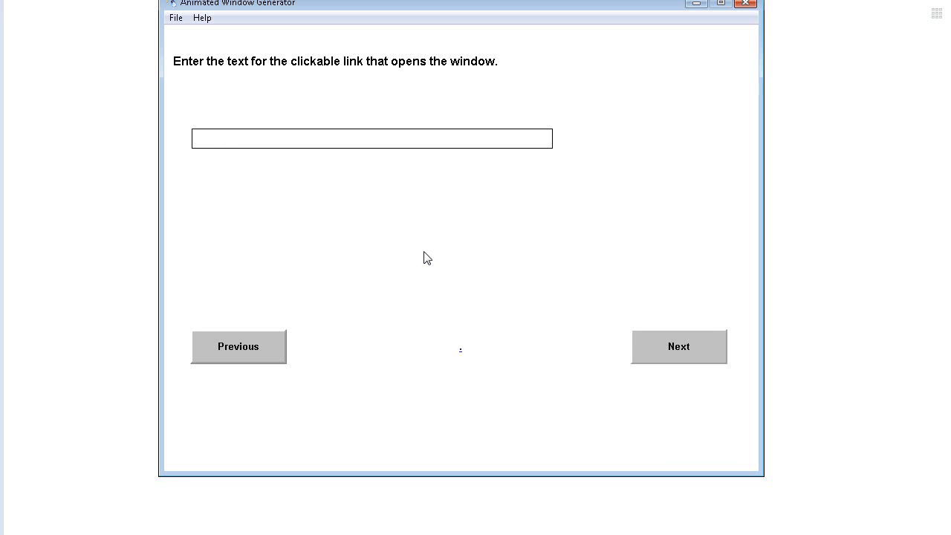
pyautogui.write('Go to Google')
pyautogui.click(677, 355)
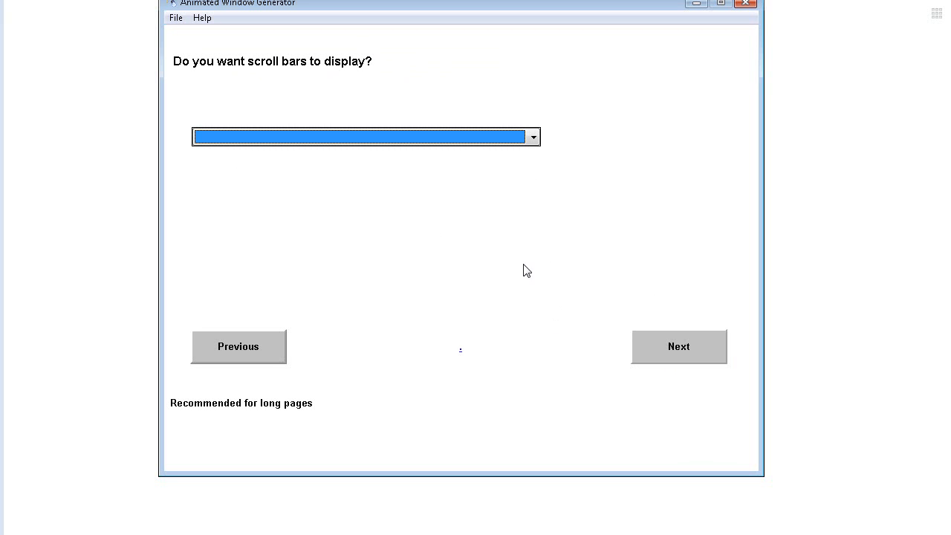
# Step: Choose the scroll bar display option and the resizeable option for the animated window
pyautogui.click(479, 145)
pyautogui.click(479, 153)
pyautogui.click(672, 342)
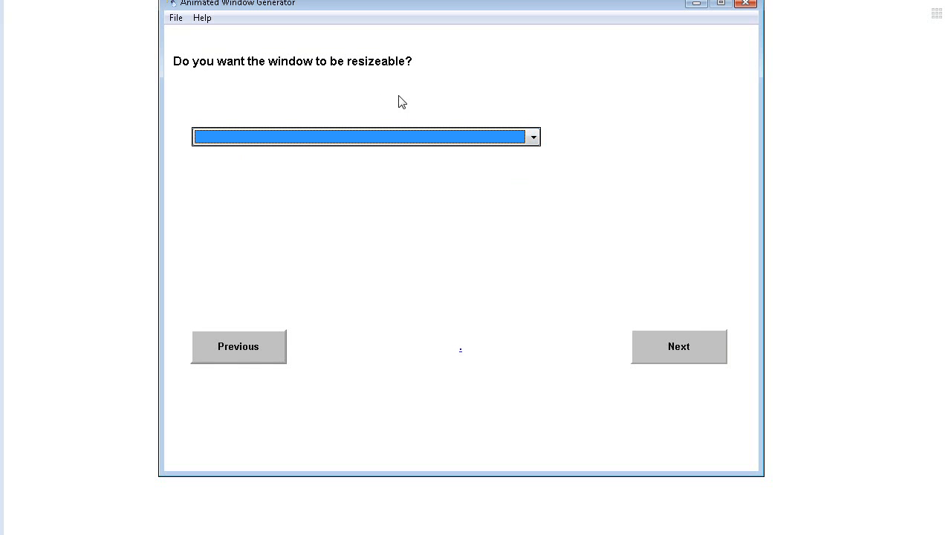
pyautogui.click(387, 138)
pyautogui.click(386, 152)
pyautogui.click(672, 352)
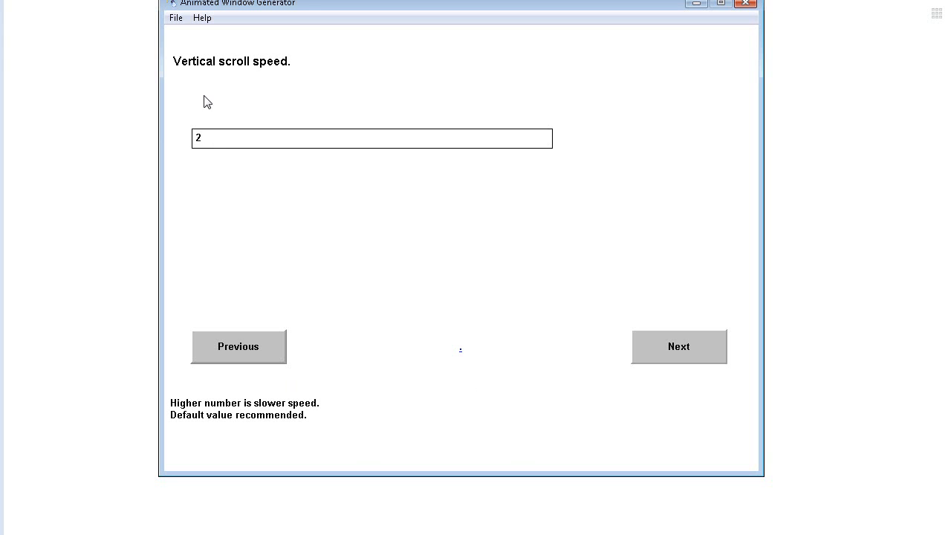
# Step: Keep the default vertical scroll speed of 2 and horizontal speed of 7, and generate the files into the test folder
pyautogui.click(639, 360)
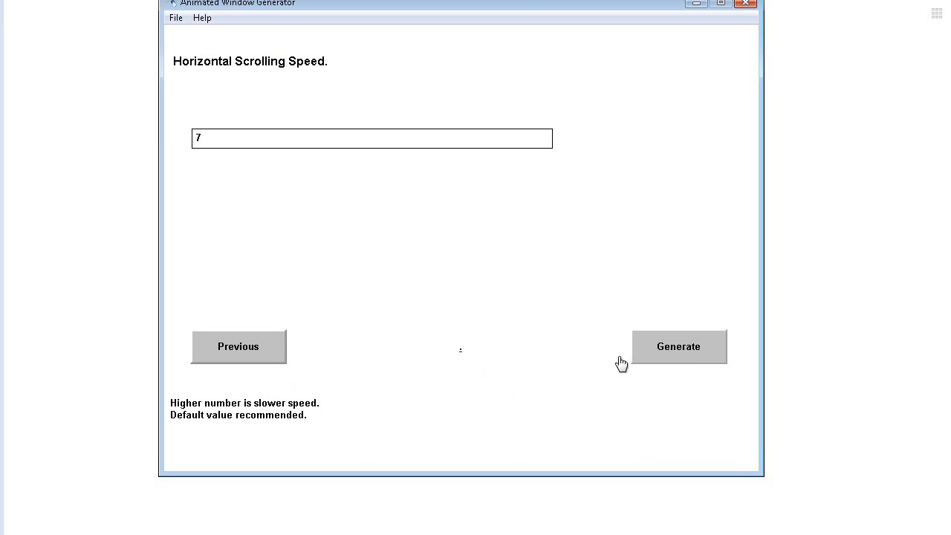
pyautogui.click(673, 349)
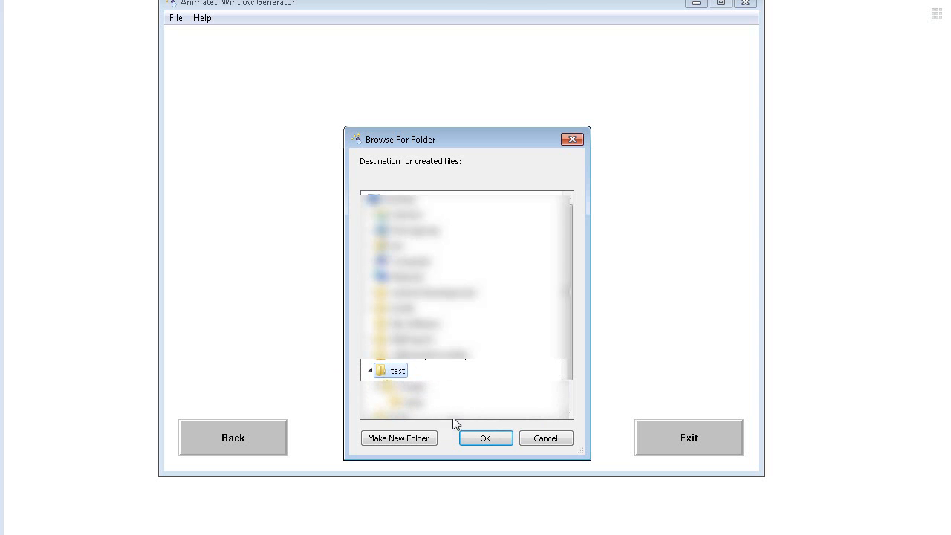
pyautogui.click(483, 438)
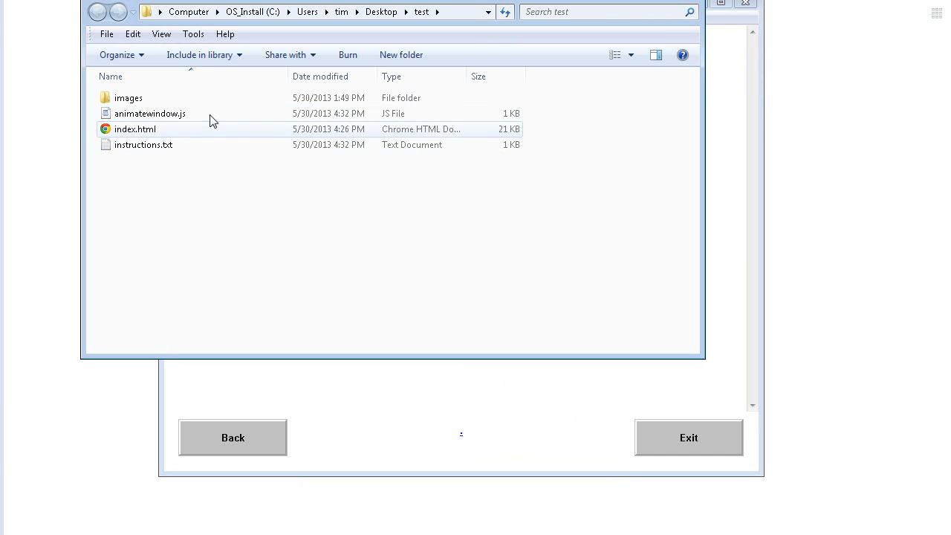
# Step: Examine the website's index.html and images folder beside the generated files in the test folder, and return to the generator's instructions
pyautogui.click(129, 133)
pyautogui.keyDown('ctrl'); pyautogui.click(141, 100); pyautogui.keyUp('ctrl')
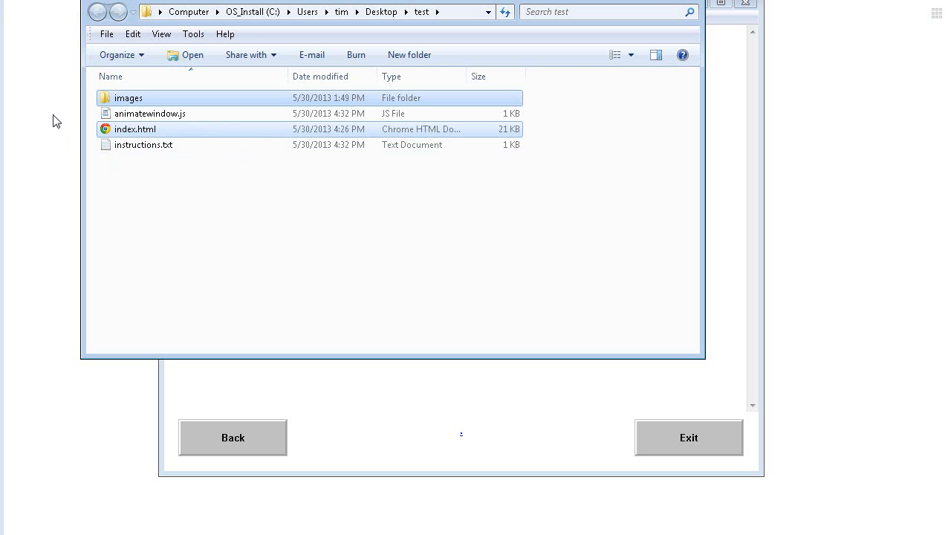
pyautogui.click(340, 378)
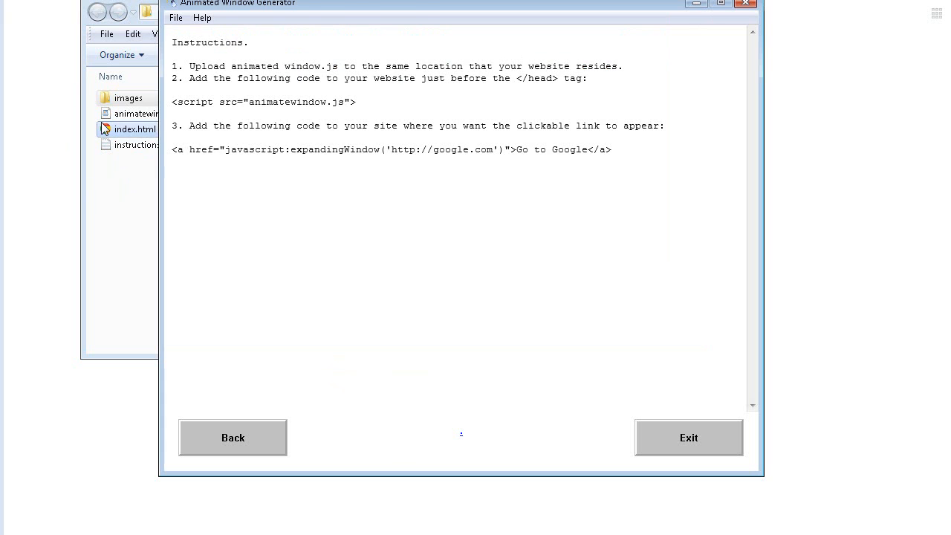
pyautogui.click(113, 197)
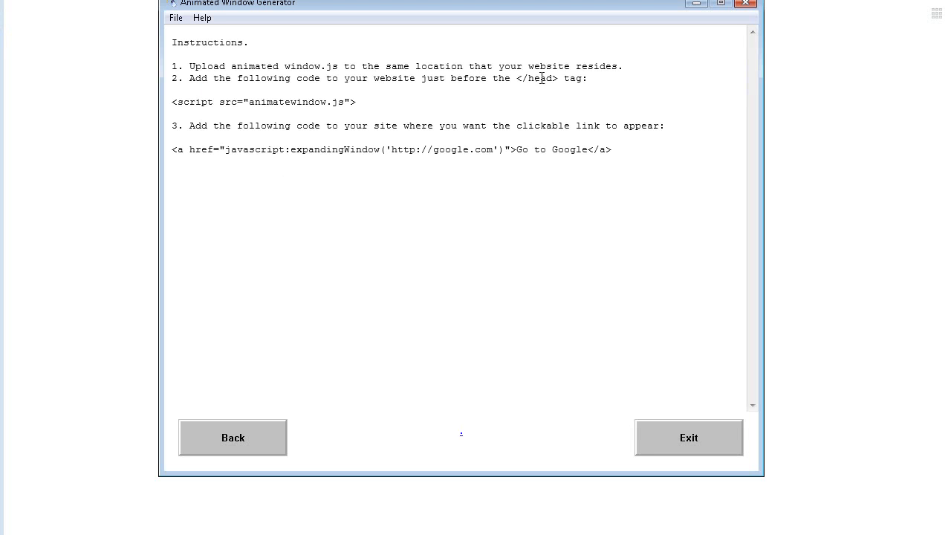
# Step: Copy the line <script src="animatewindow.js"> from the generator's instructions
pyautogui.moveTo(356, 103); pyautogui.dragTo(181, 102)
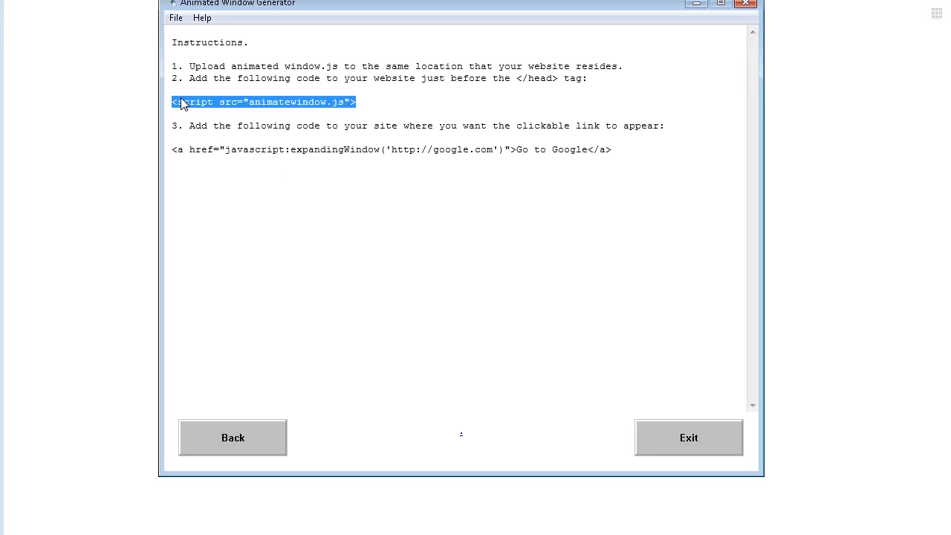
pyautogui.rightClick(260, 106)
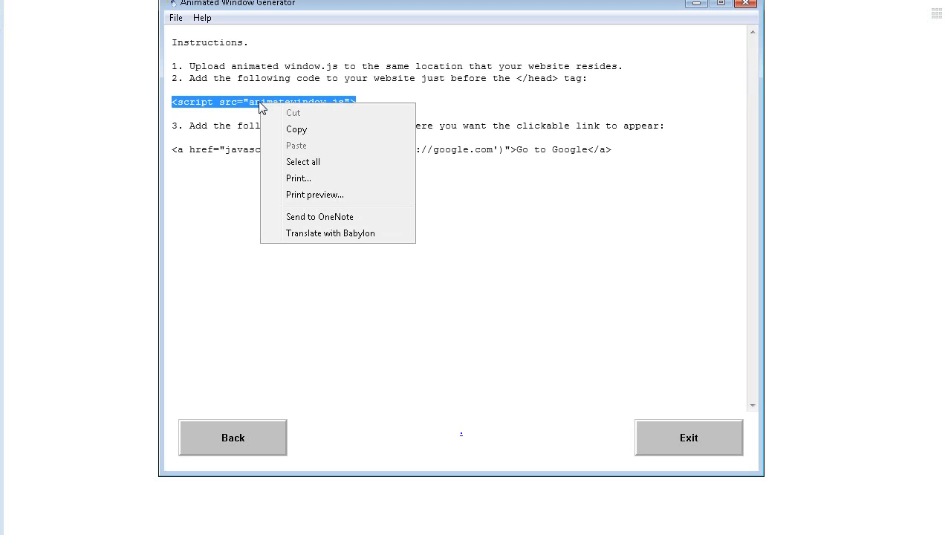
pyautogui.click(299, 131)
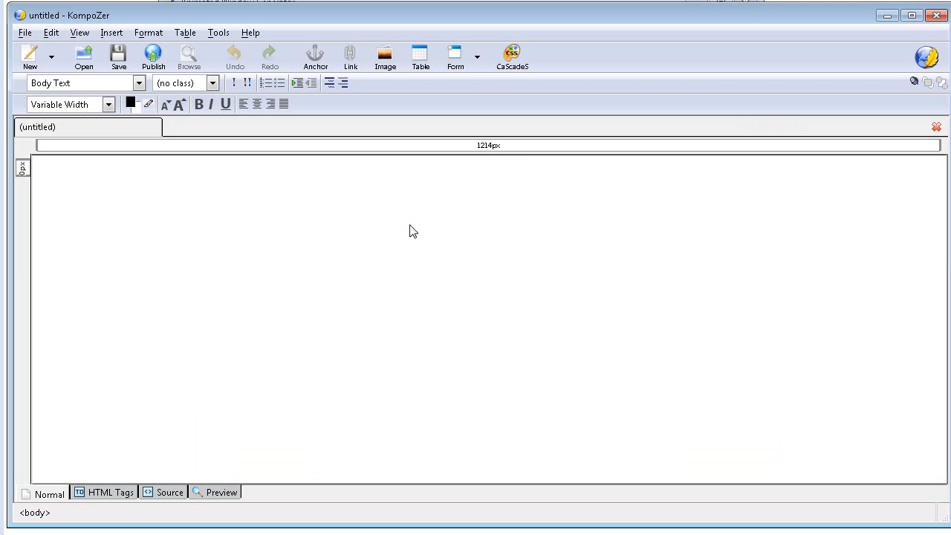
# Step: Switch to KompoZer and open index.html from the test folder
pyautogui.click(83, 56)
pyautogui.click(79, 142)
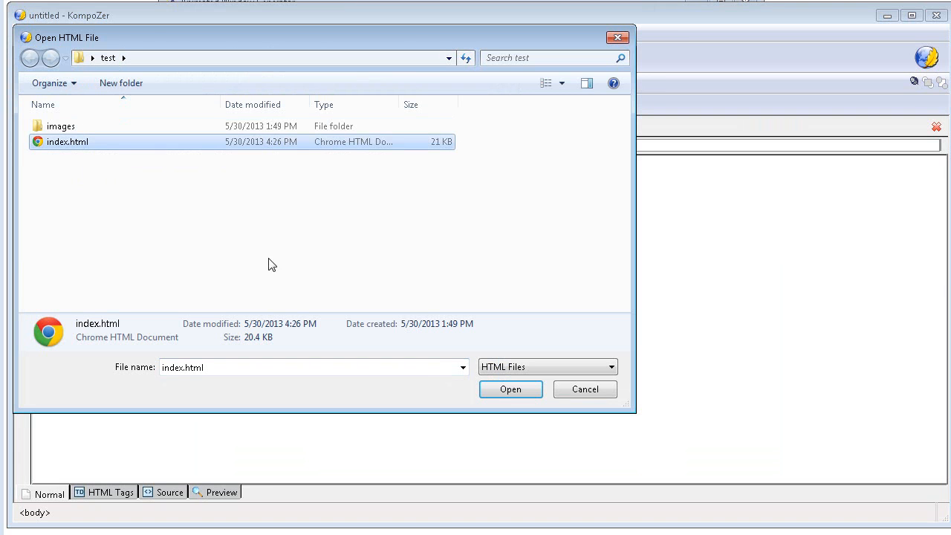
pyautogui.click(511, 391)
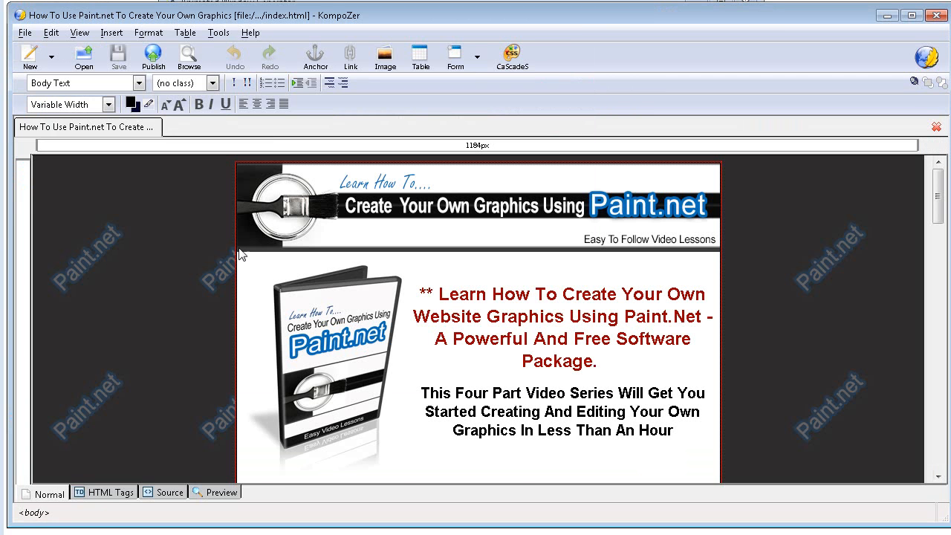
# Step: Paste the copied script line on a new line just before the </head> tag in the page source, and return to the normal view
pyautogui.click(168, 496)
pyautogui.scroll(-3, 192, 312)
pyautogui.scroll(-9, 197, 306)
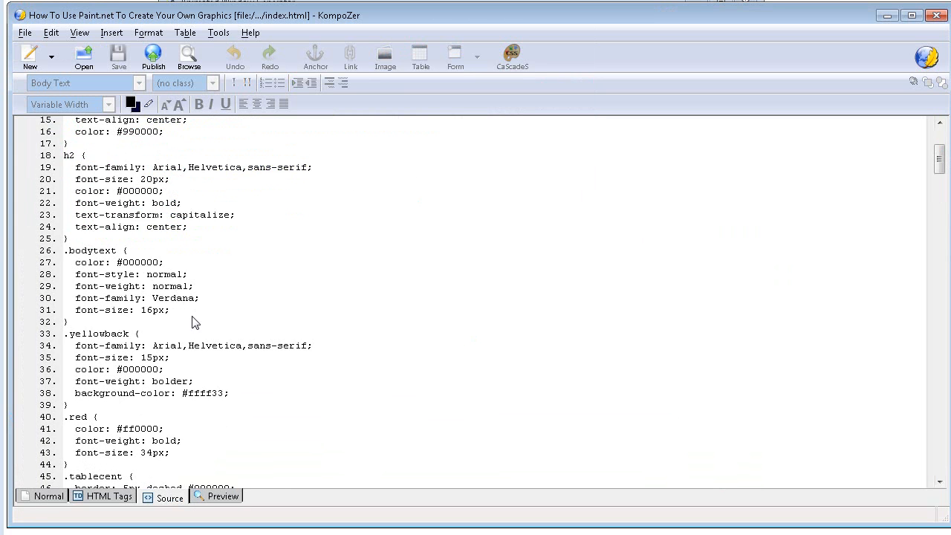
pyautogui.scroll(-3, 193, 334)
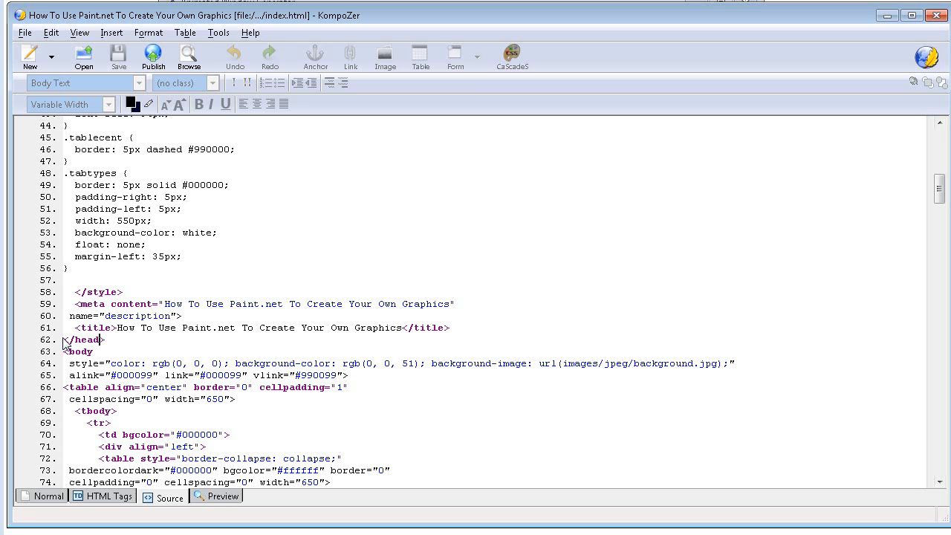
pyautogui.press('Return')
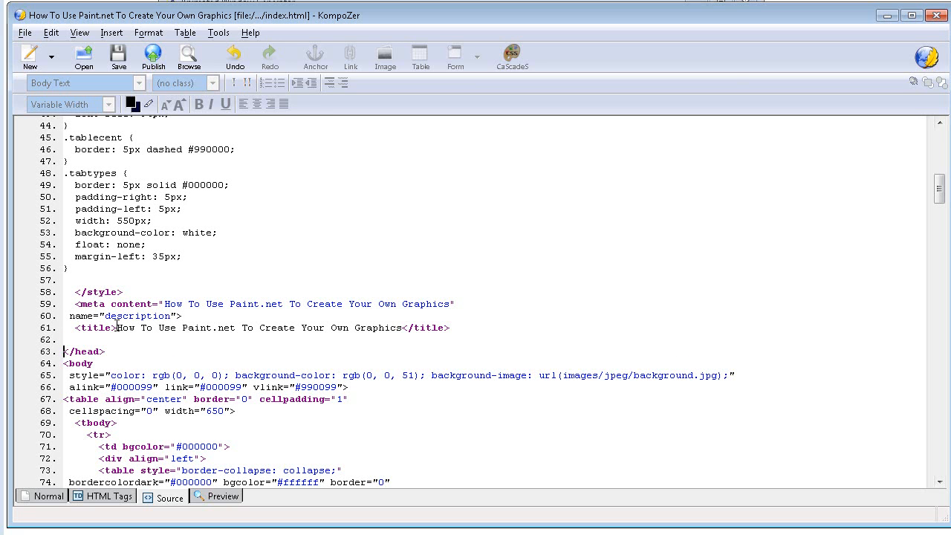
pyautogui.hotkey('ctrl', 'v')
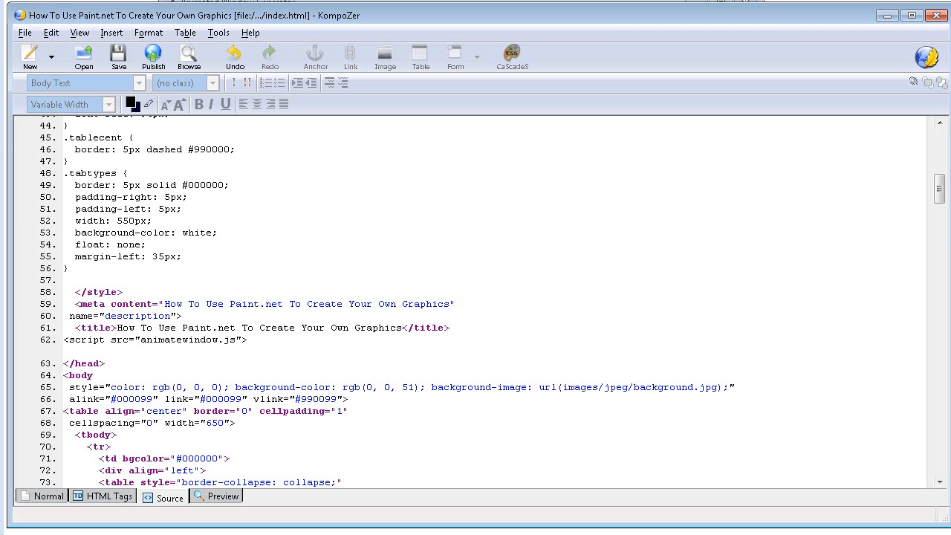
pyautogui.click(36, 496)
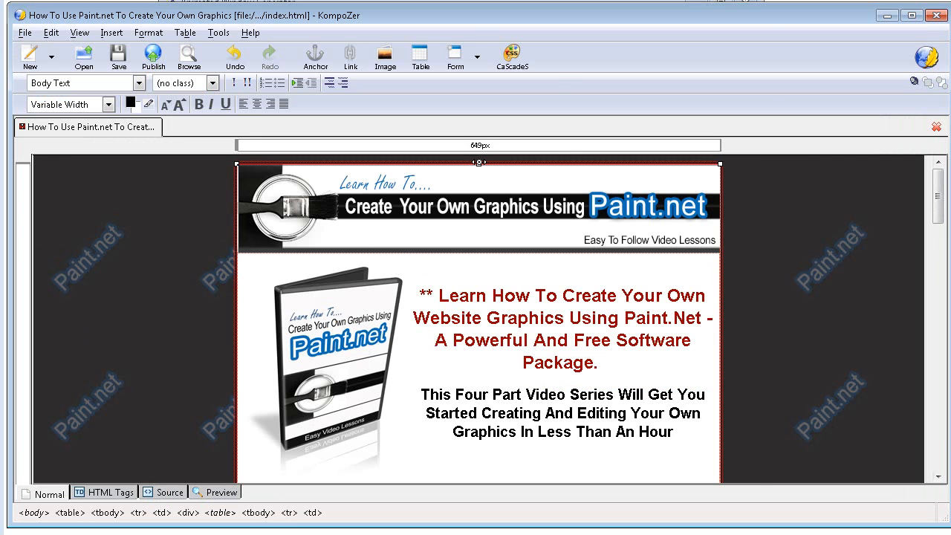
# Step: Switch to Animated Window Generator and copy the "Go to Google" link code from instruction 3
pyautogui.hotkey('alt', 'Tab')
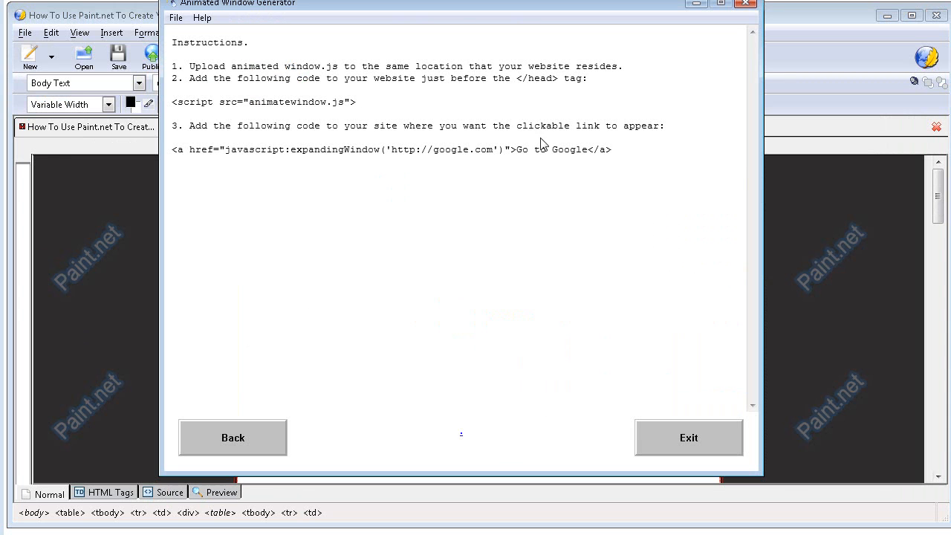
pyautogui.moveTo(617, 152); pyautogui.dragTo(181, 154)
pyautogui.rightClick(180, 155)
pyautogui.click(208, 178)
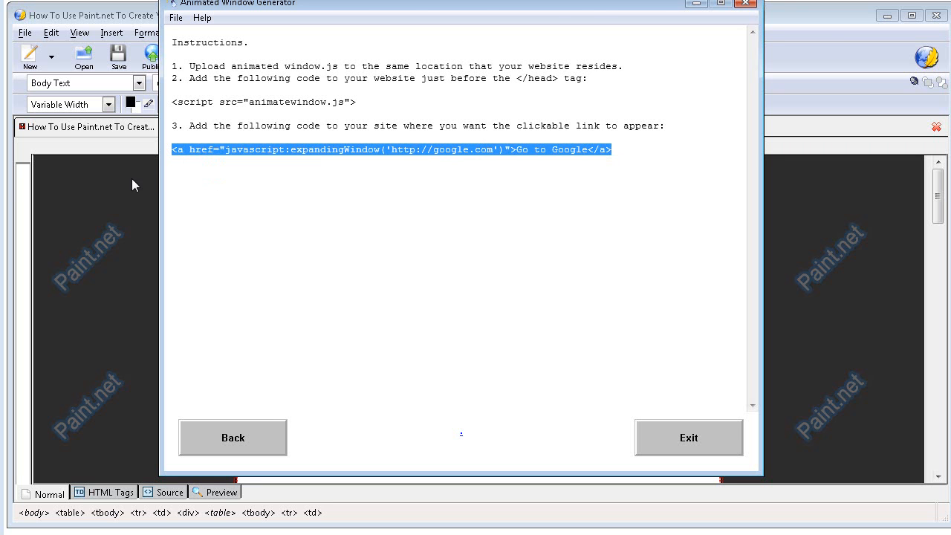
# Step: Return to the page in KompoZer and add an empty line between "From The Desk Of" and "Dear Reader:"
pyautogui.click(95, 193)
pyautogui.scroll(-14, 419, 312)
pyautogui.scroll(8, 418, 312)
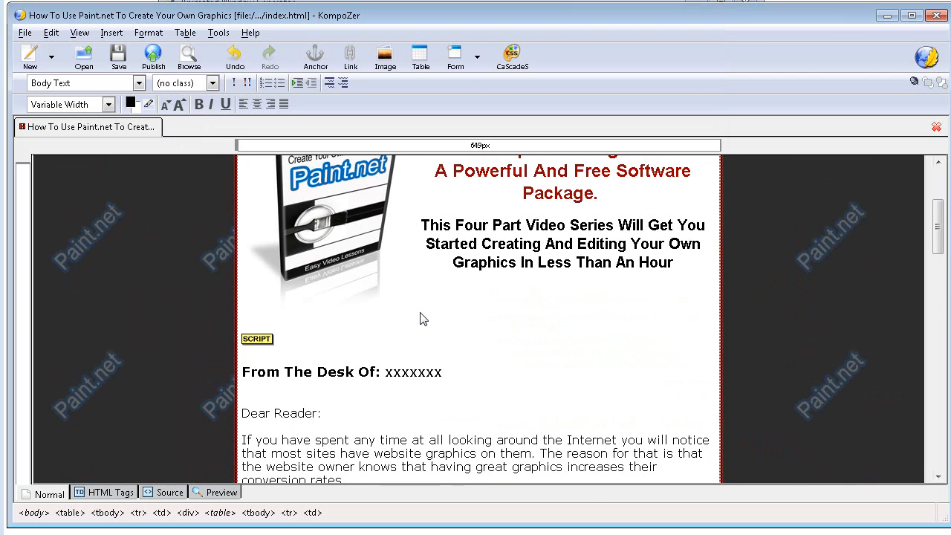
pyautogui.click(247, 398)
pyautogui.press('Return')
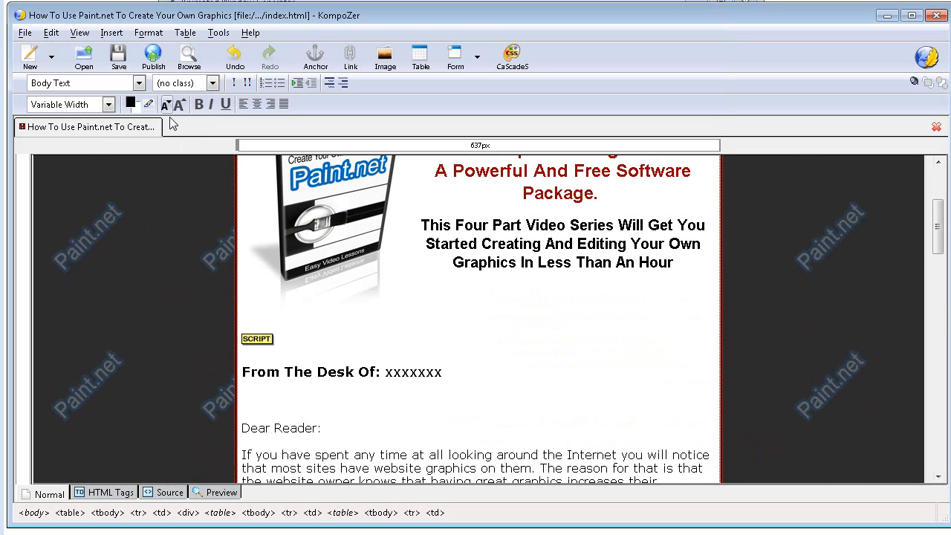
# Step: Insert the copied "Go to Google" link code as HTML on the empty line and save the page
pyautogui.click(114, 34)
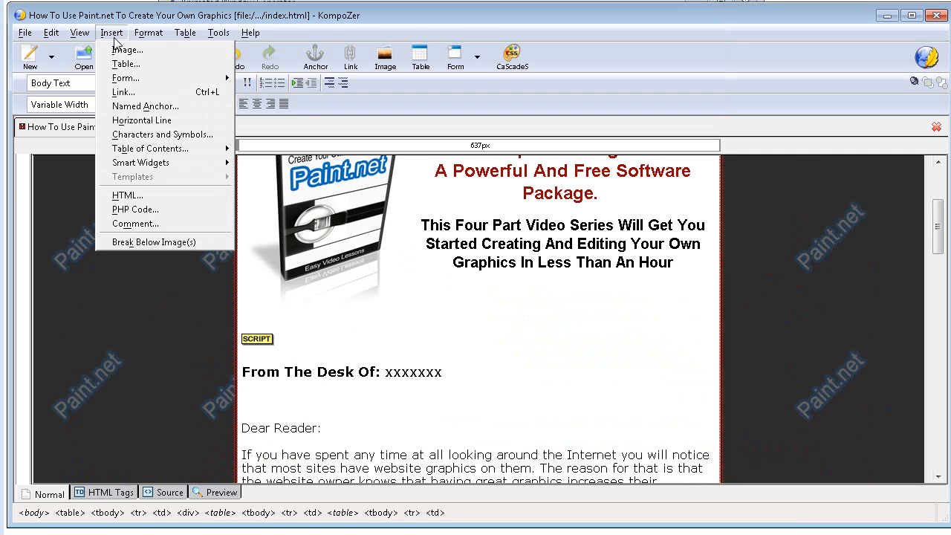
pyautogui.click(125, 196)
pyautogui.rightClick(124, 147)
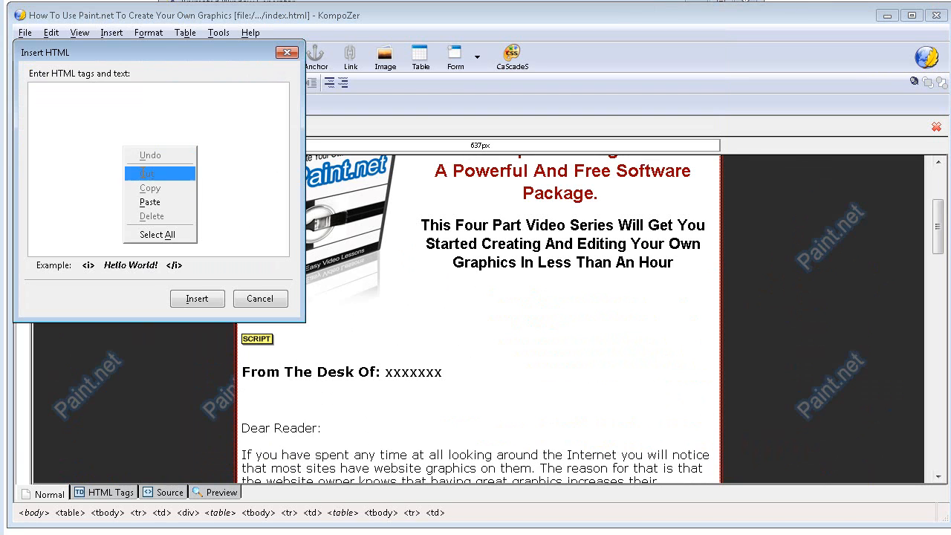
pyautogui.click(150, 202)
pyautogui.click(179, 300)
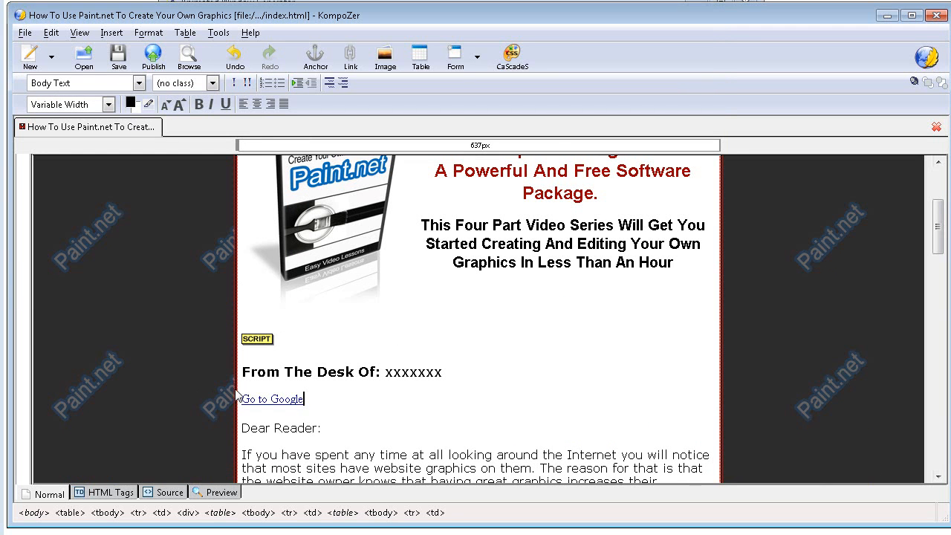
pyautogui.click(120, 59)
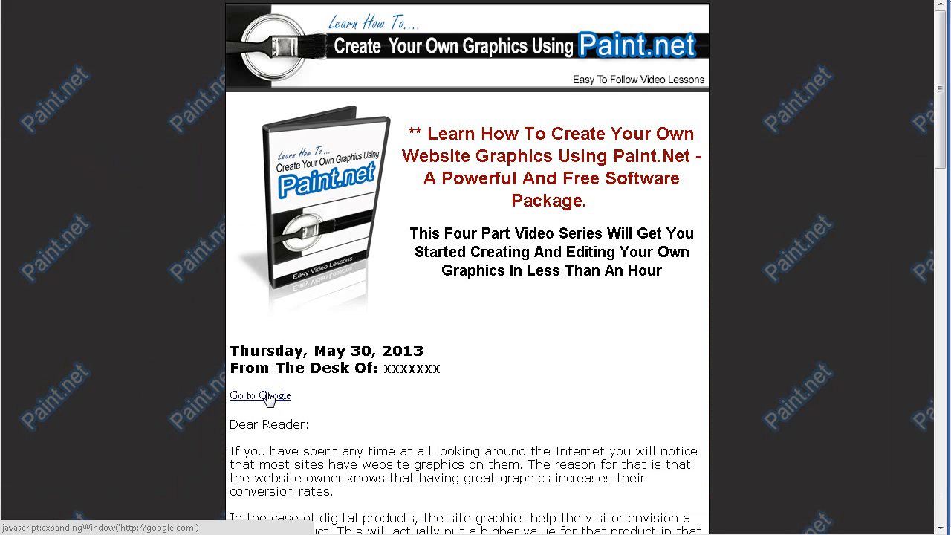
# Step: Test the "Go to Google" link on the saved page in the browser, and close the animated window it opens
pyautogui.click(268, 394)
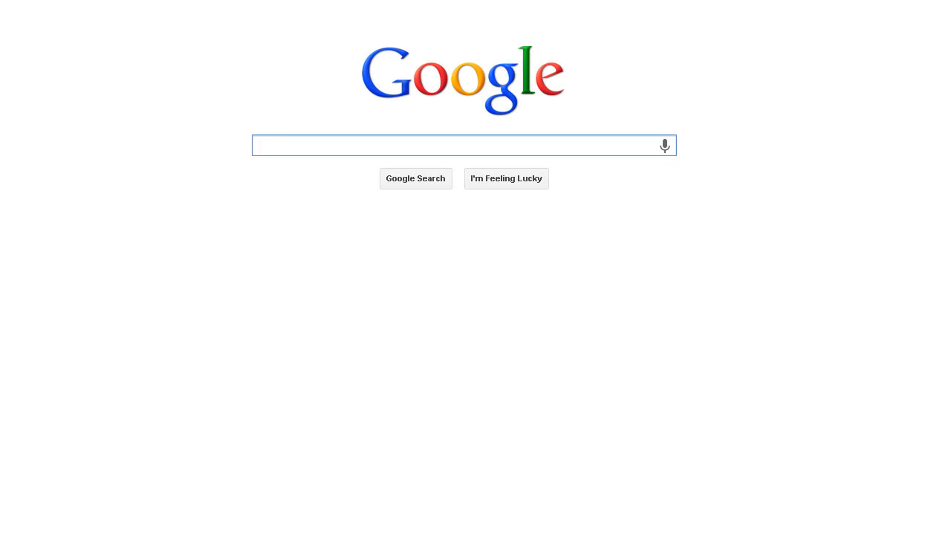
pyautogui.moveTo(78, 0); pyautogui.dragTo(78, 110)
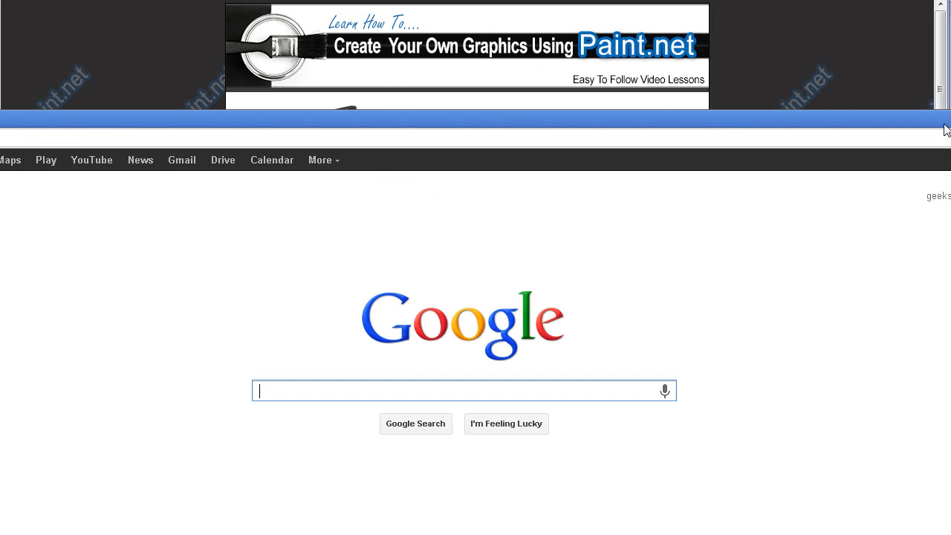
pyautogui.click(950, 119)
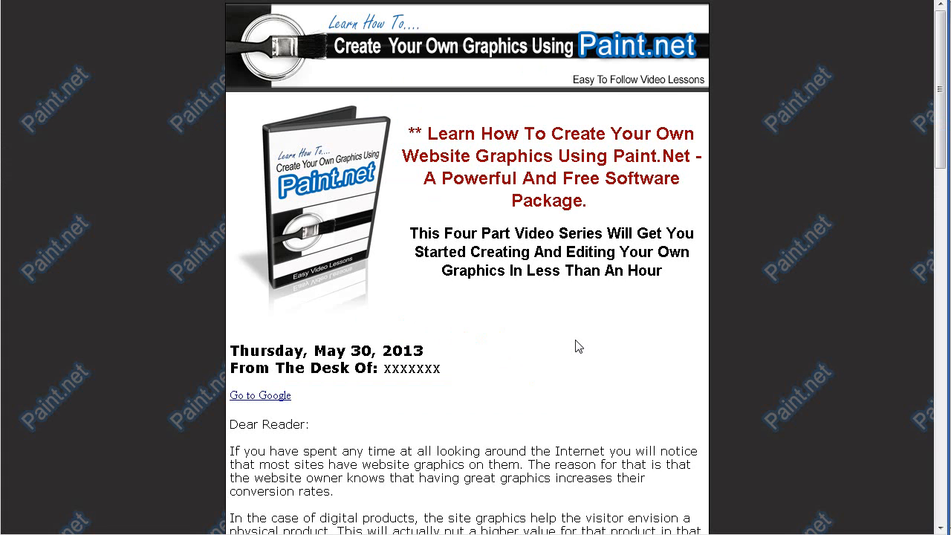